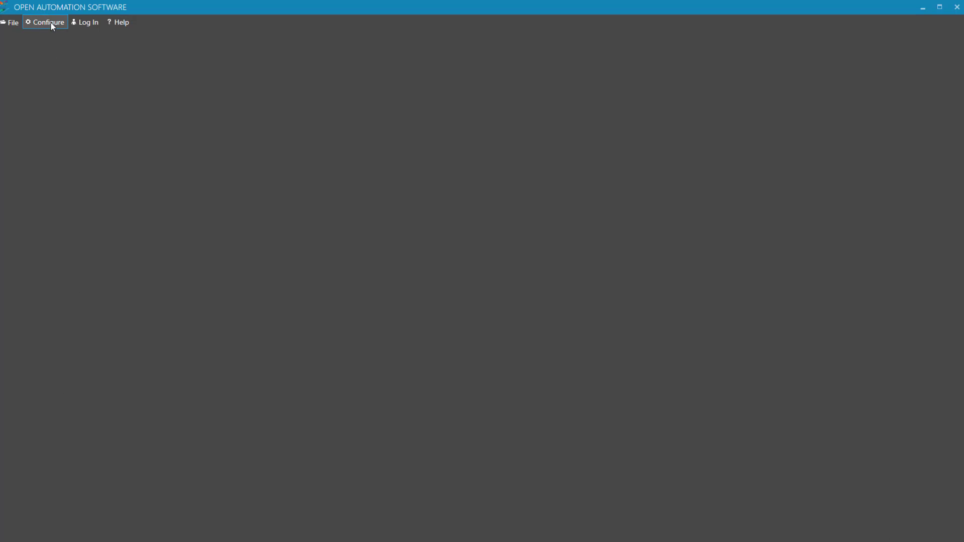
Launch Excel from Open Automation Software's Configure > Excel option
left_click(52, 24)
left_click(58, 160)
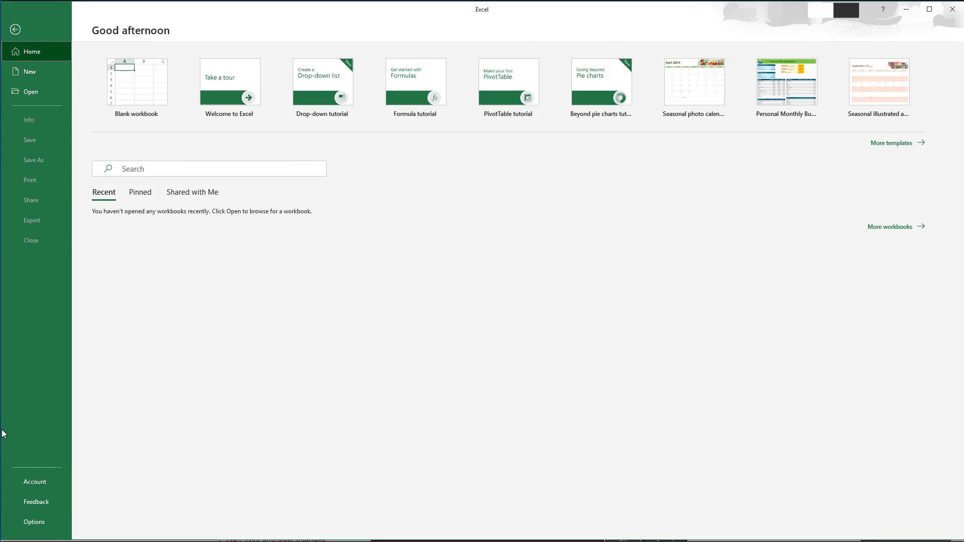
Check the Excel version under Account > About Excel, then open Excel Options
left_click(22, 483)
left_click(337, 329)
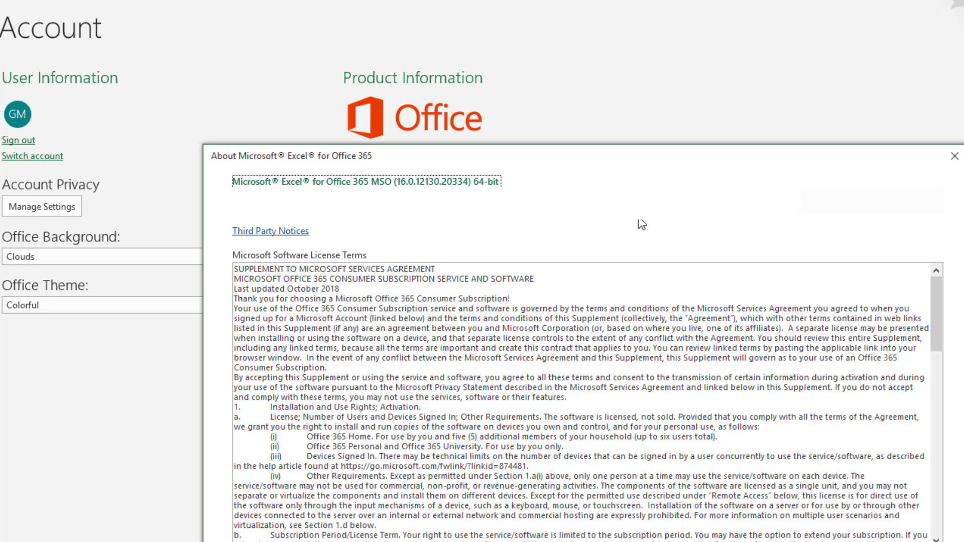
left_click(955, 157)
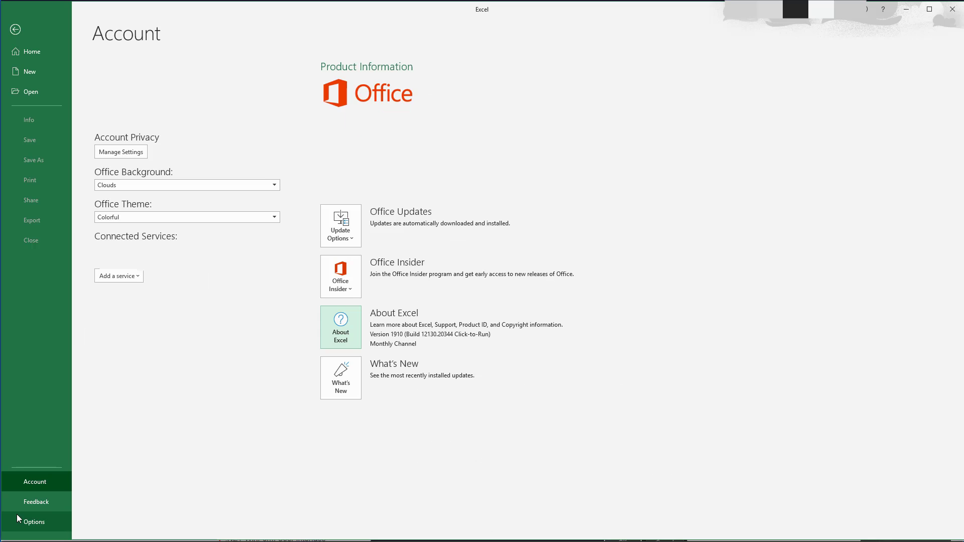
left_click(18, 523)
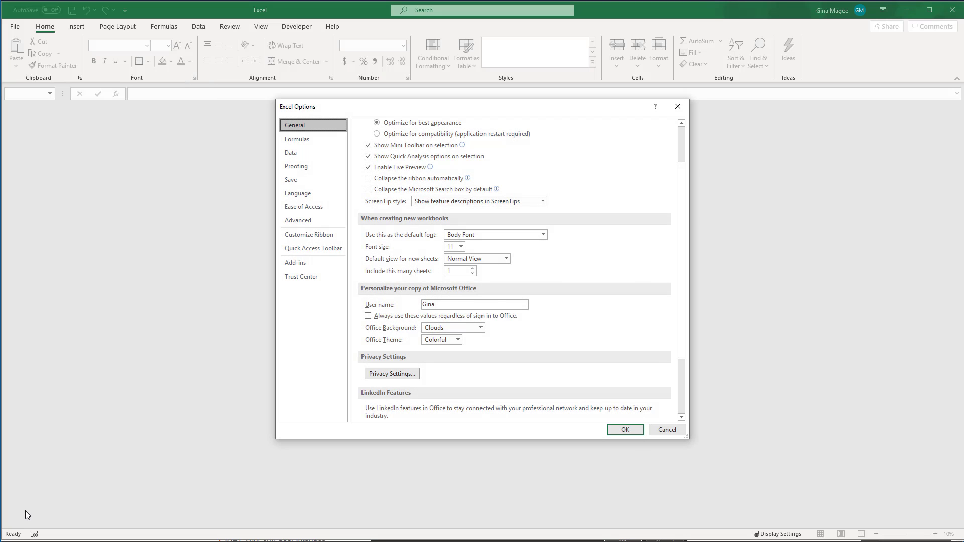
Open the Excel Add-ins list from the Add-ins page with Manage set to Excel Add-ins
left_click(323, 262)
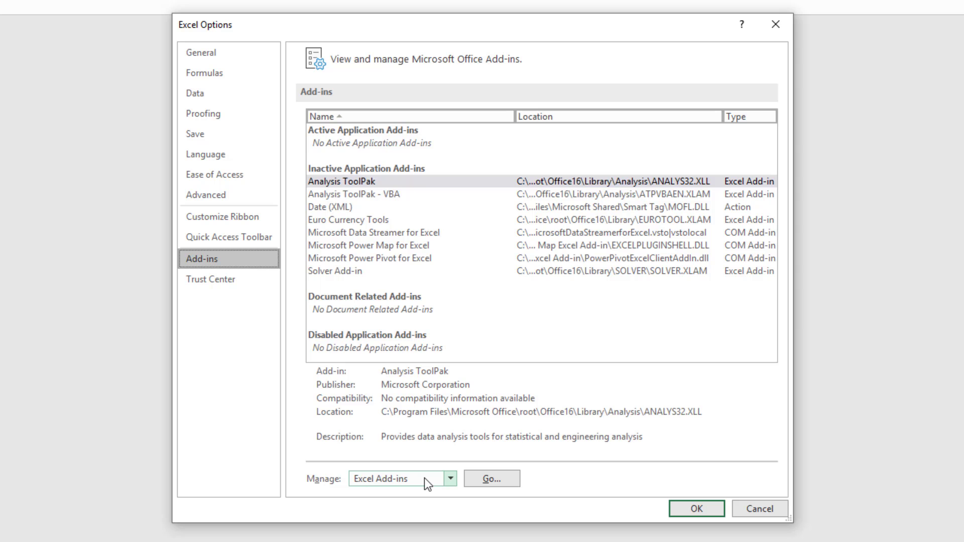
left_click(490, 478)
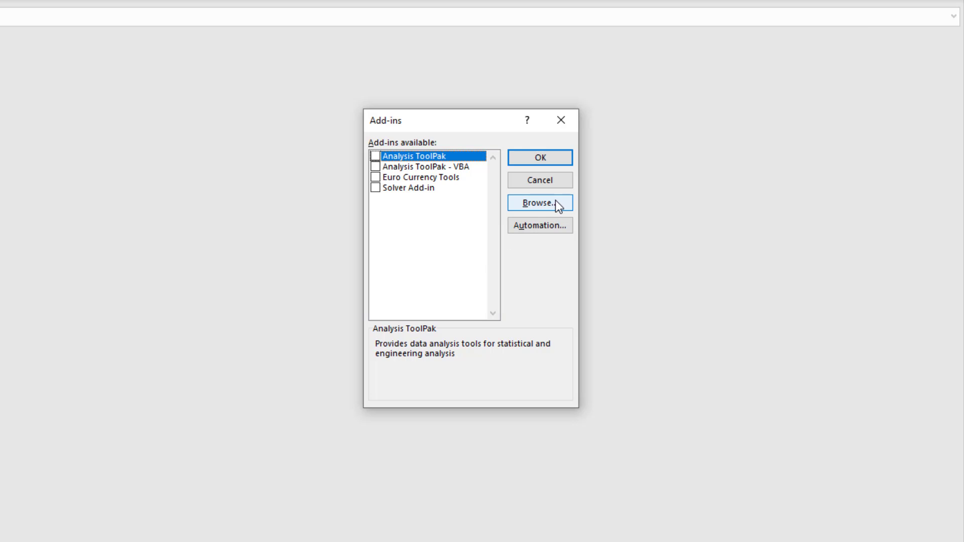
Add OASExcel-AddIn64.xll from C:\Program Files (x86)\Open Automation Software\OPC Systems.NET
left_click(555, 201)
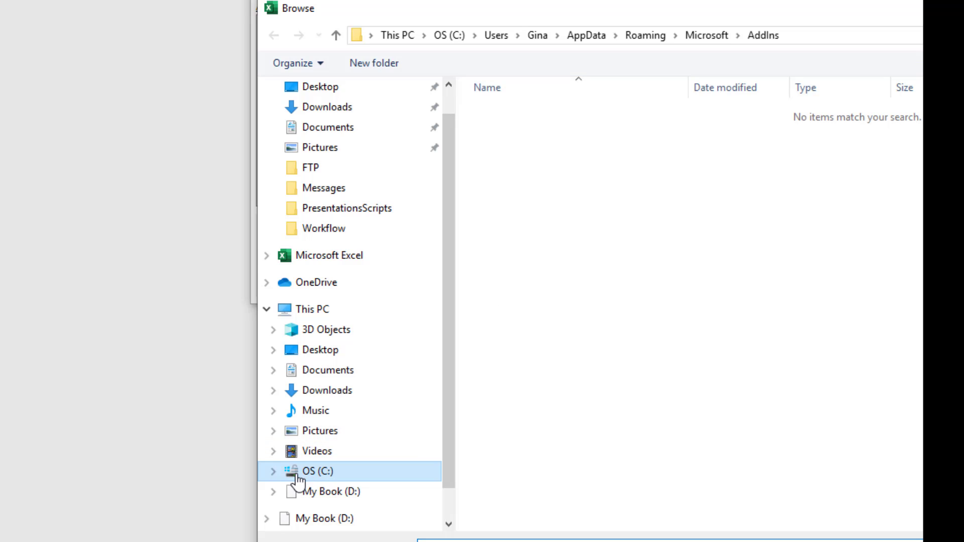
left_click(274, 475)
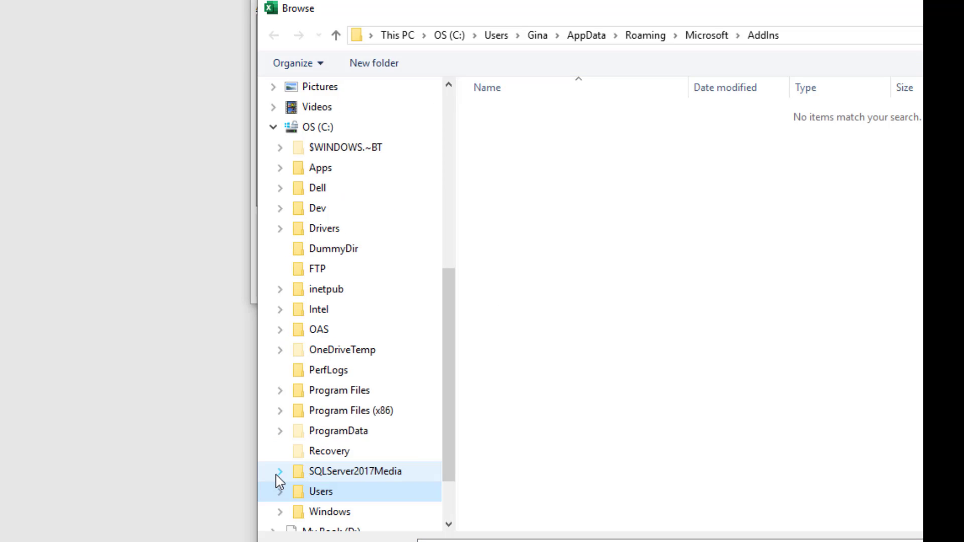
left_click(280, 411)
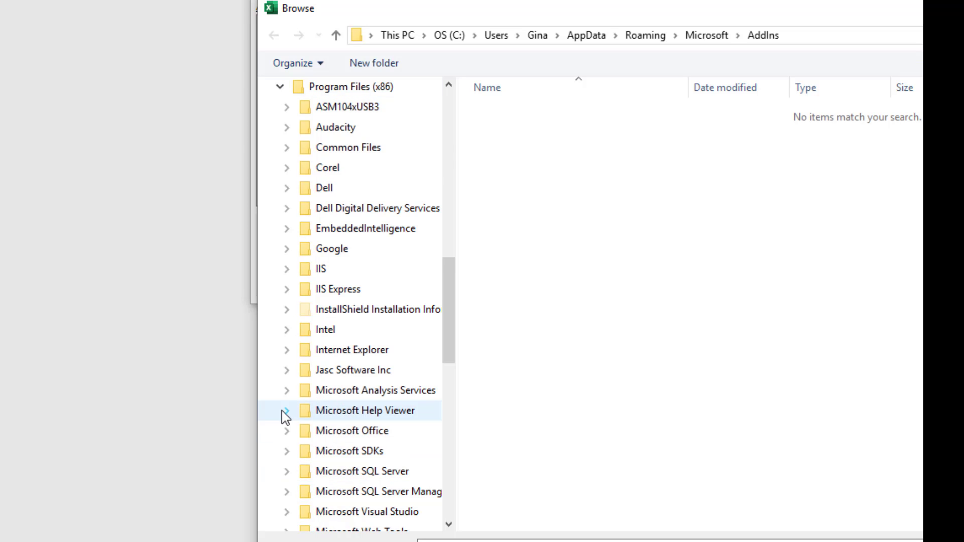
scroll(285, 417, "down", 5)
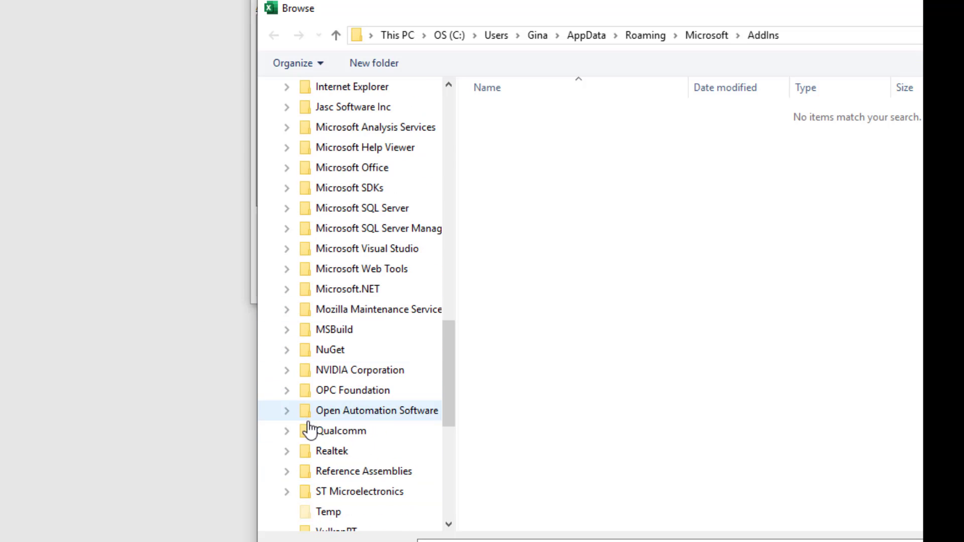
left_click(289, 411)
left_click(295, 433)
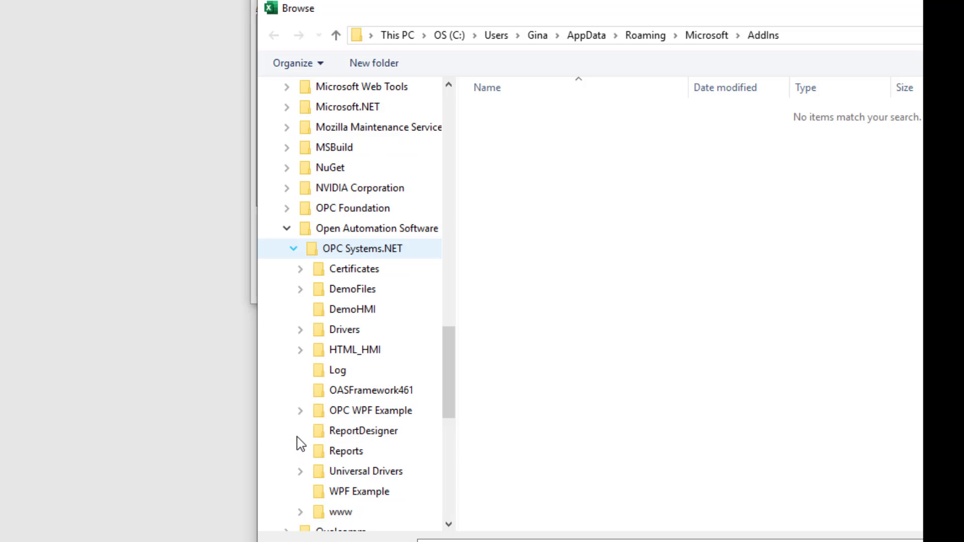
left_click(354, 251)
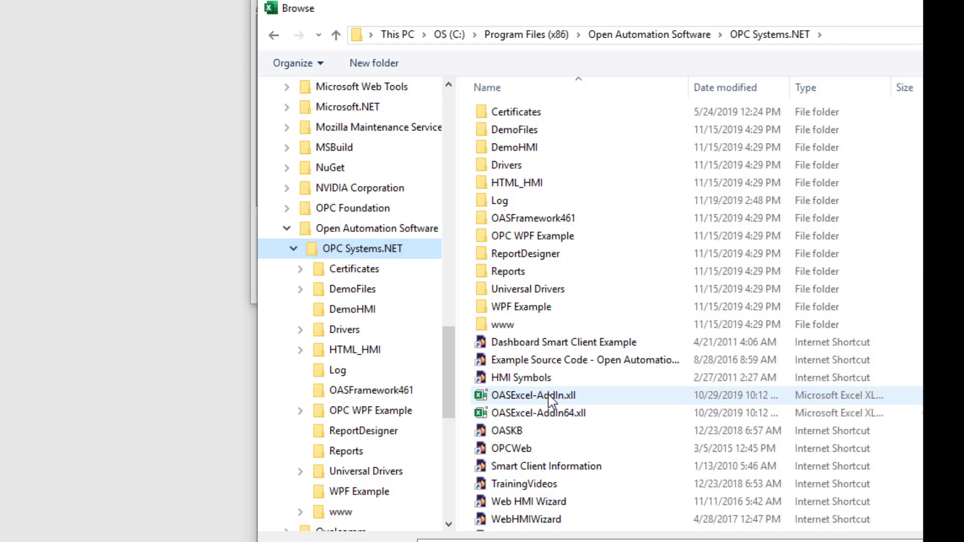
left_click(557, 423)
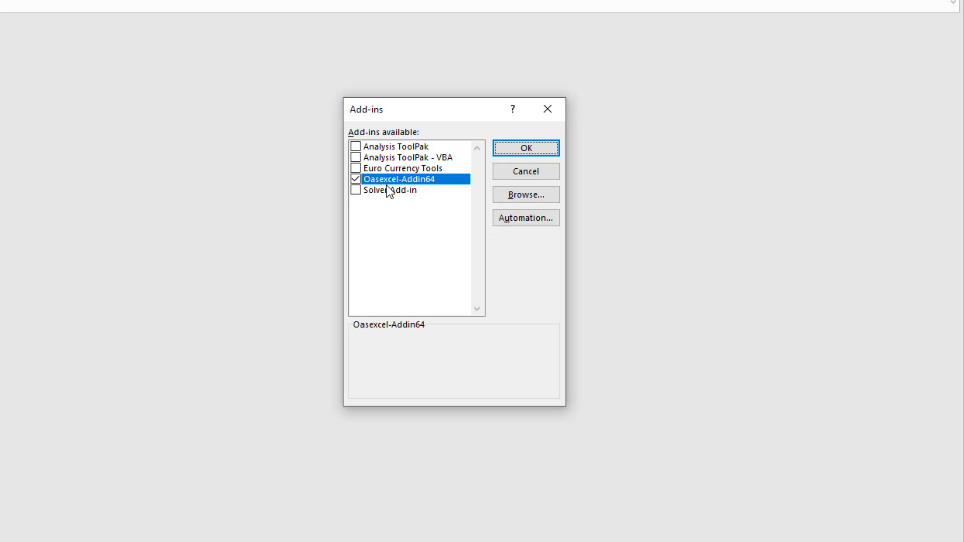
Confirm the Oasexcel-Addin64 add-in and open the OAS Excel Tag Browsing window for localhost
left_click(498, 148)
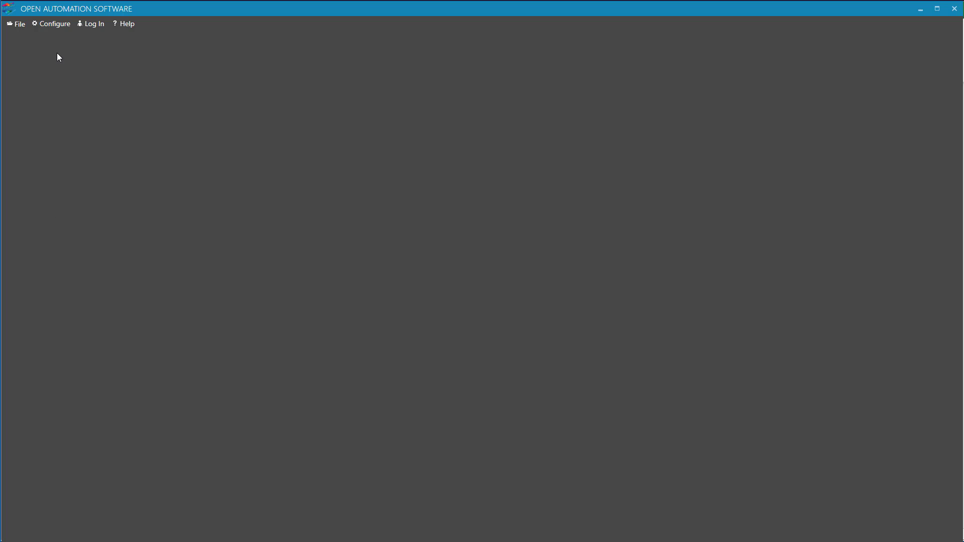
left_click(62, 26)
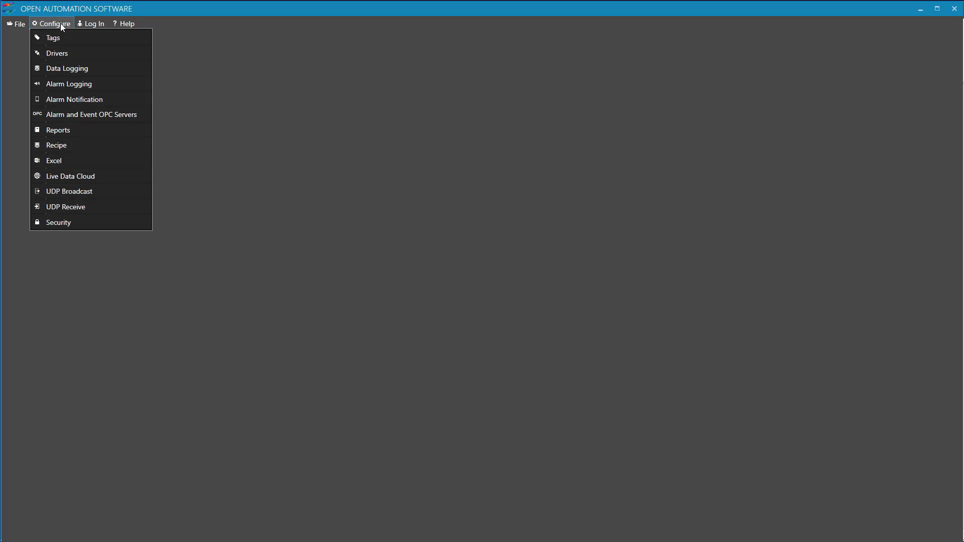
left_click(71, 161)
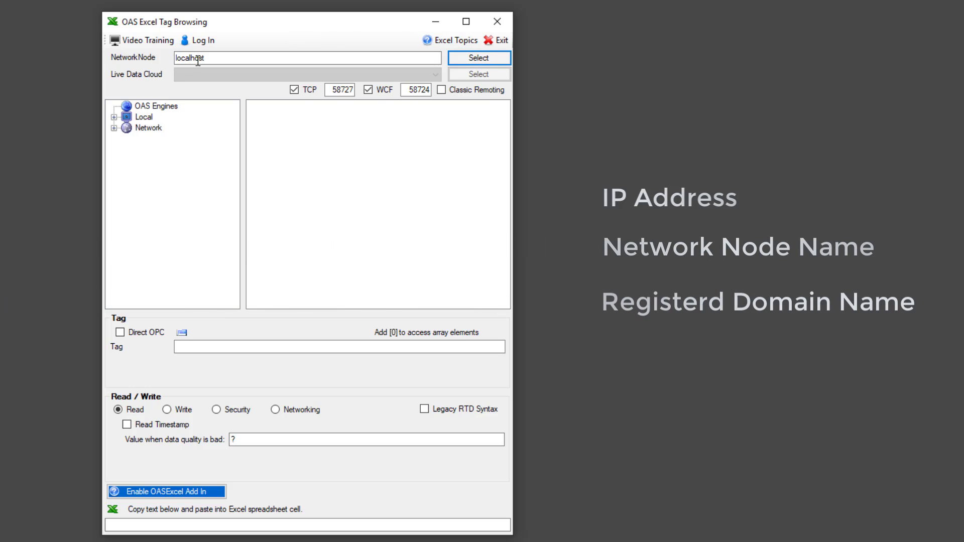
Copy the =OASRead("Ramp.Value","?") formula for localhost's Ramp.Value tag to the clipboard
left_click(469, 59)
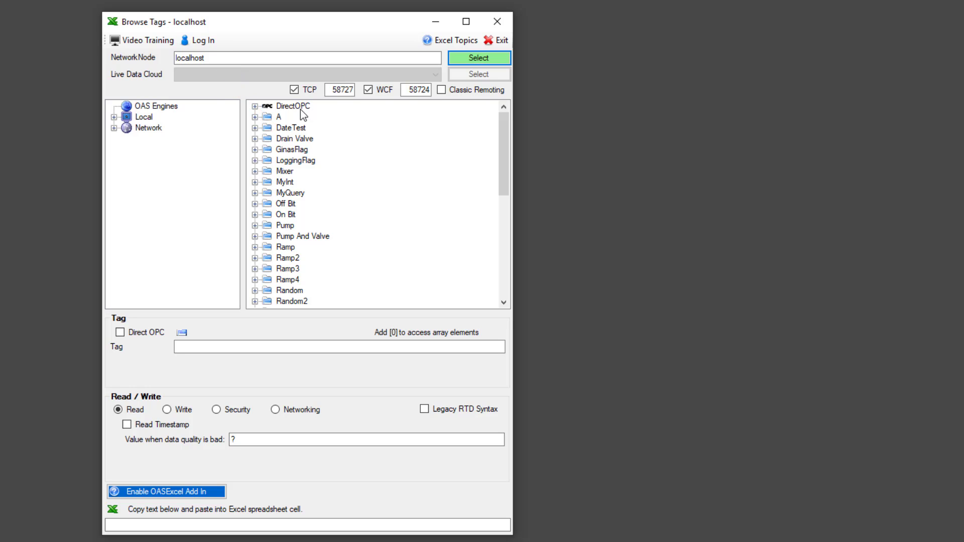
left_click(255, 247)
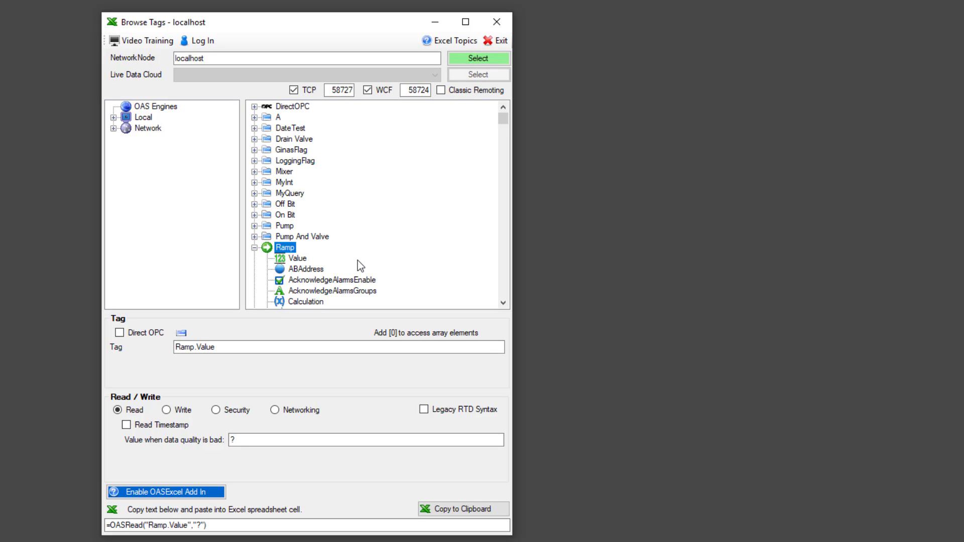
scroll(358, 260, "down", 20)
scroll(357, 267, "down", 5)
scroll(358, 267, "up", 20)
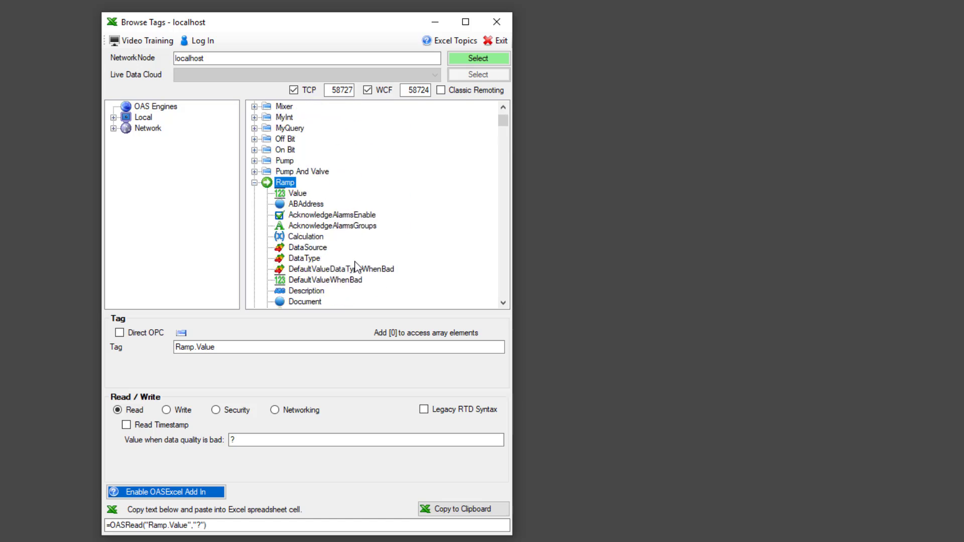
scroll(357, 266, "up", 1)
left_click(299, 227)
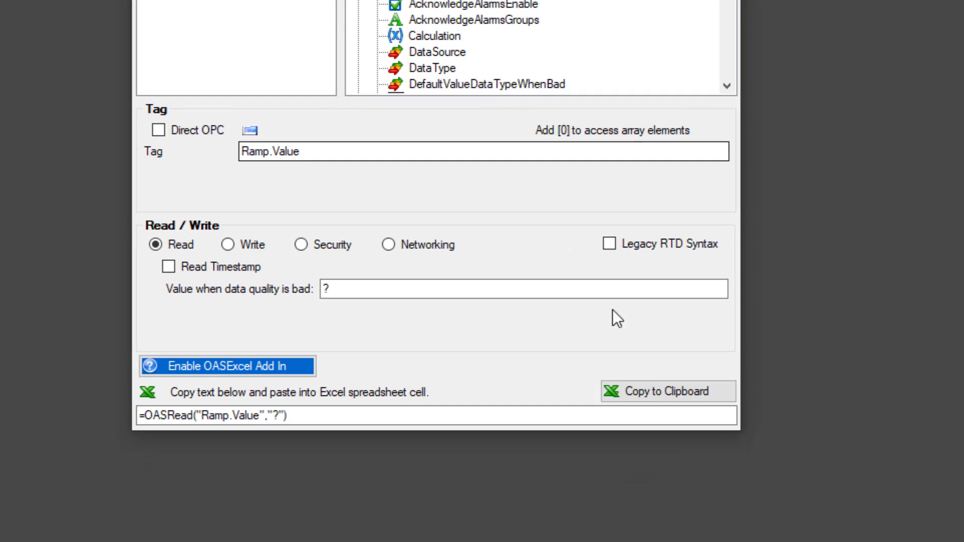
left_click(650, 390)
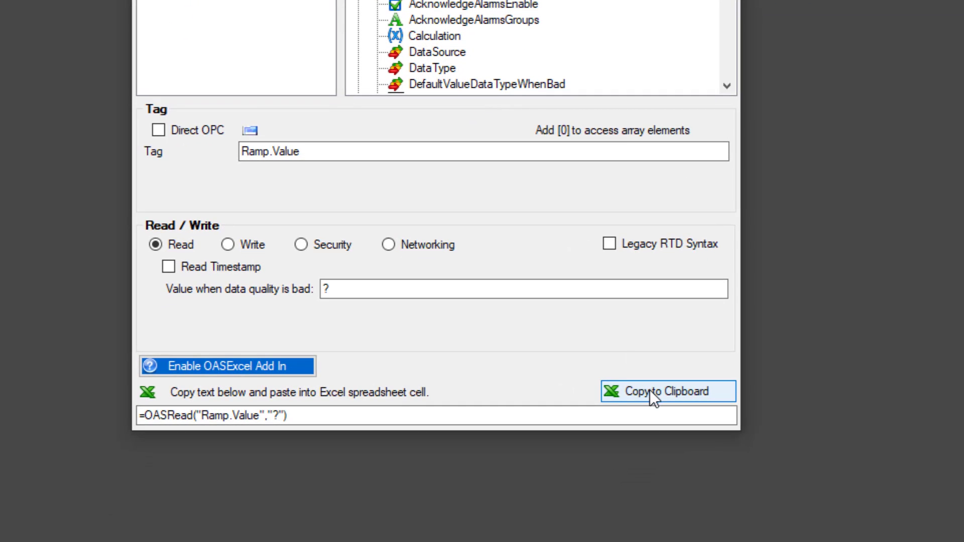
left_click(650, 390)
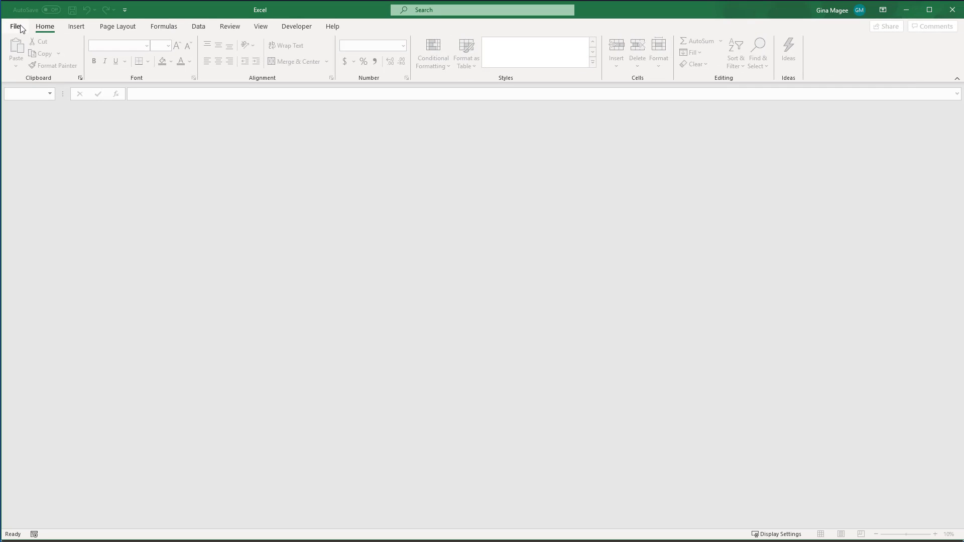
Create a blank workbook and paste the Ramp.Value OASRead formula into A1
left_click(19, 26)
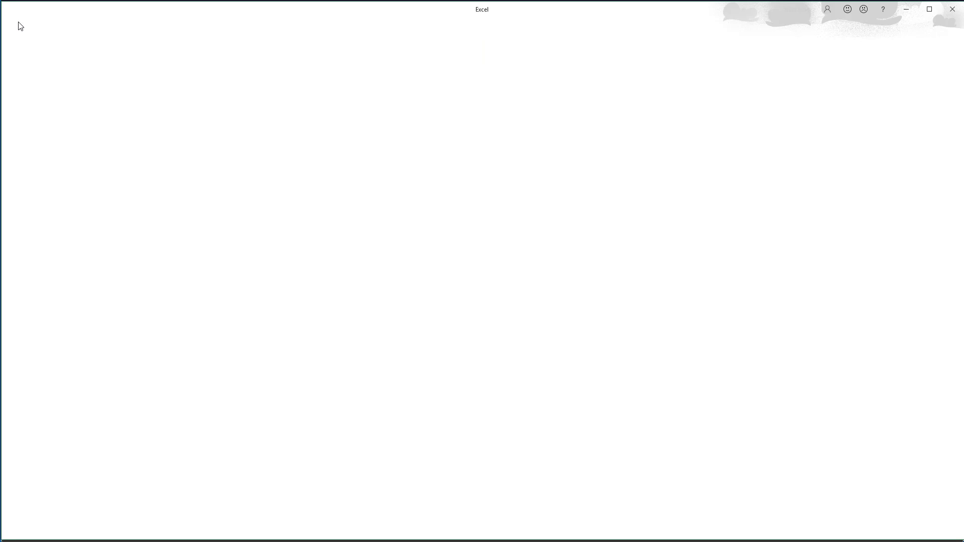
left_click(118, 96)
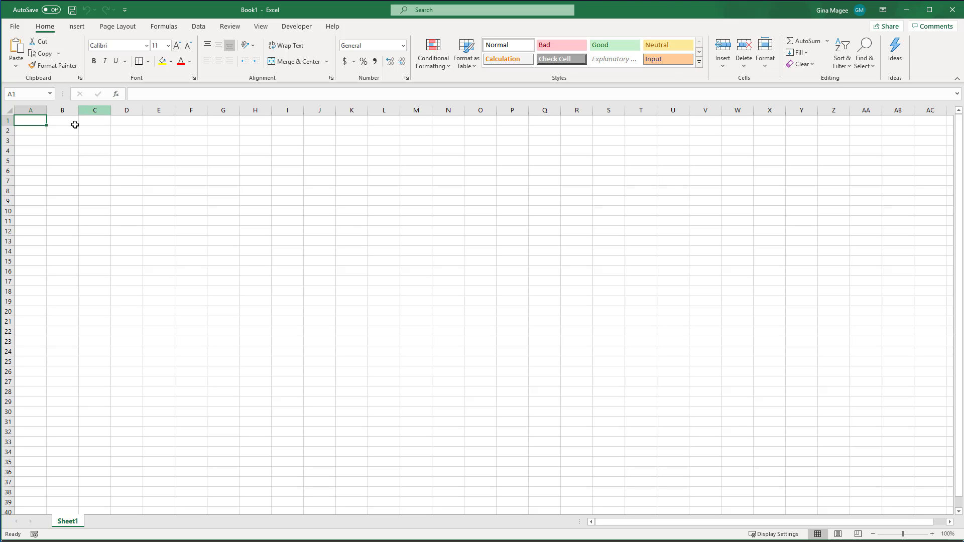
key("ctrl+v")
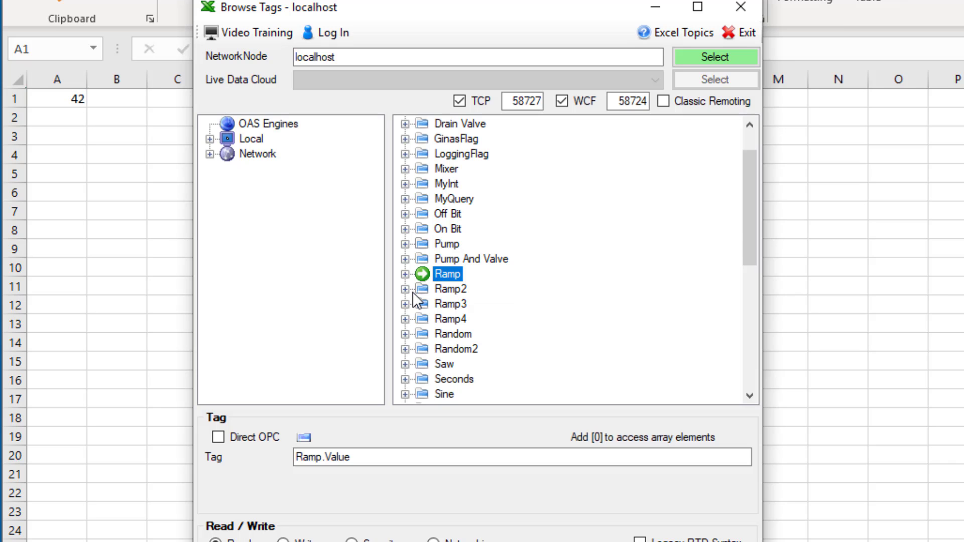
double_click(413, 291)
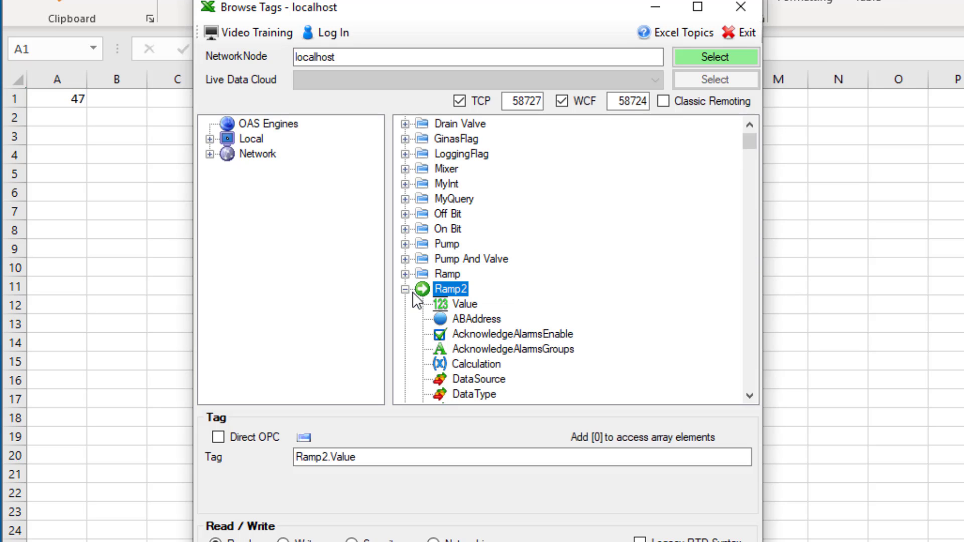
left_click(450, 303)
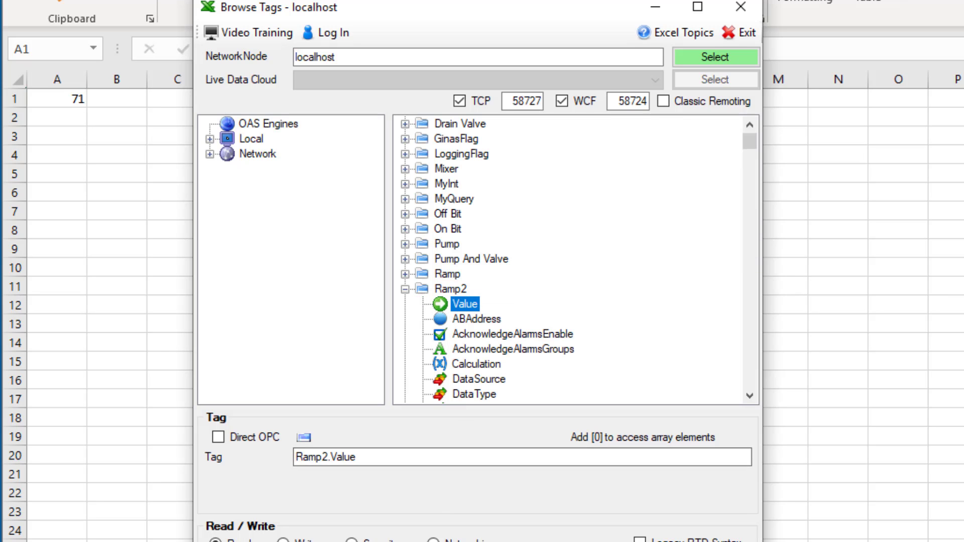
key("Escape")
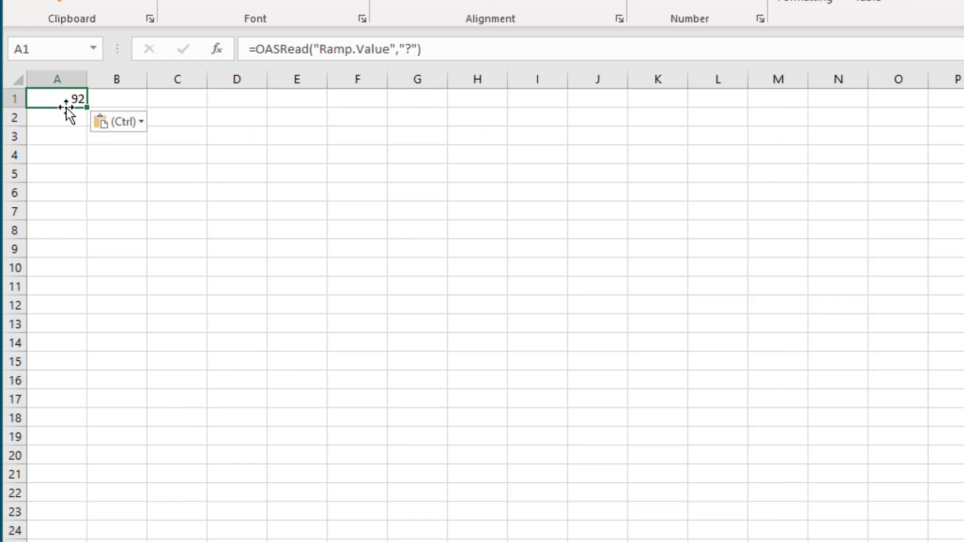
Copy A1's formula into A2 and change its tag to Ramp2.Value
key("ctrl+c")
left_click(67, 112)
key("ctrl+v")
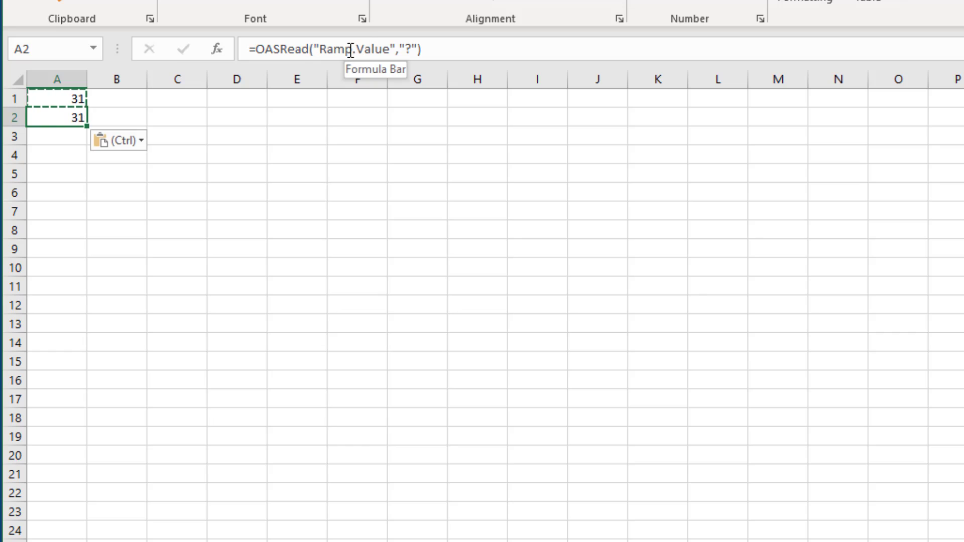
left_click(352, 49)
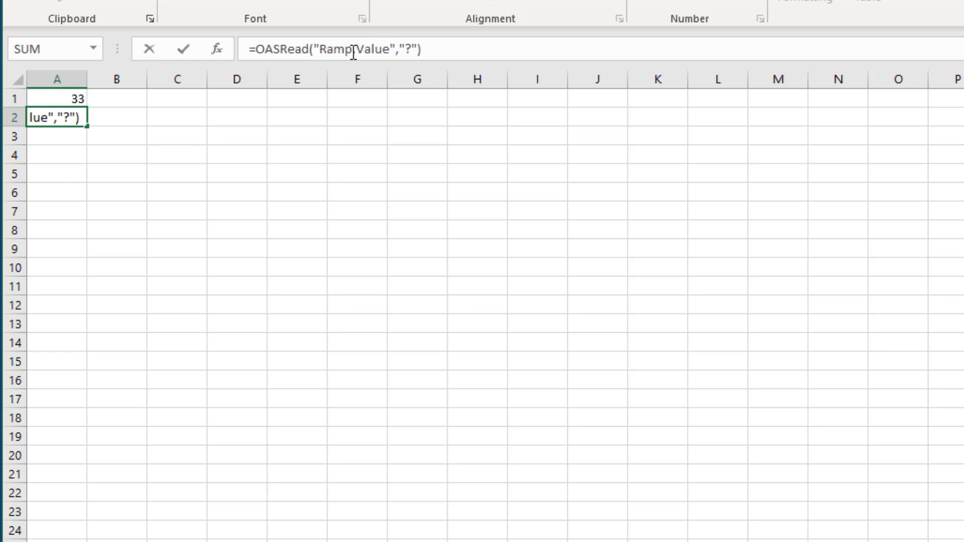
type("2")
left_click(69, 192)
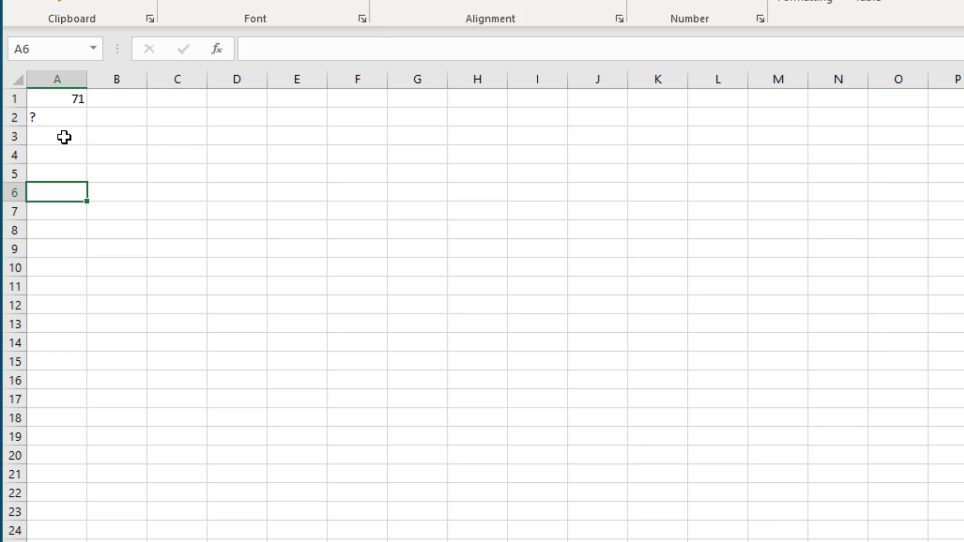
left_click(66, 137)
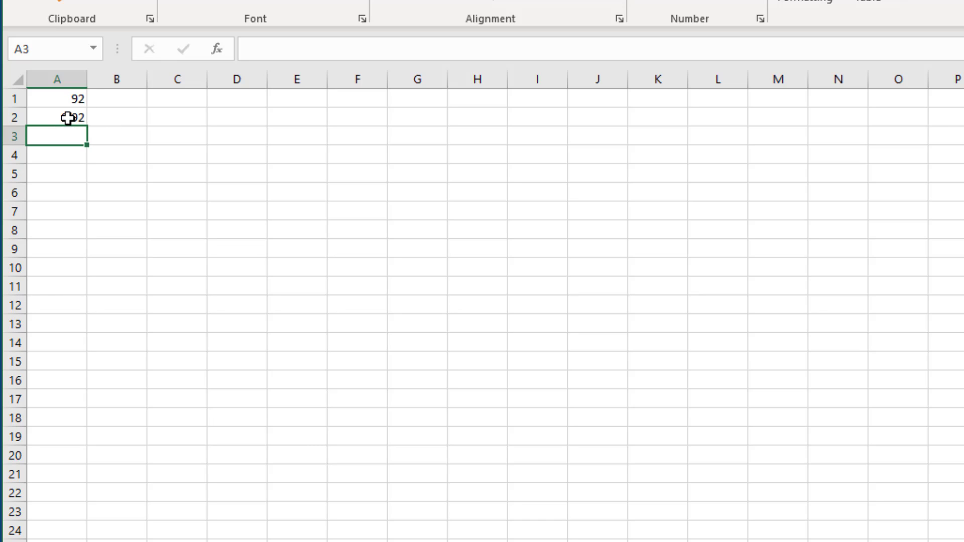
Copy the A2 read formula into A3 and edit it for a third reading
left_click(61, 118)
key("ctrl+c")
left_click(59, 134)
key("ctrl+v")
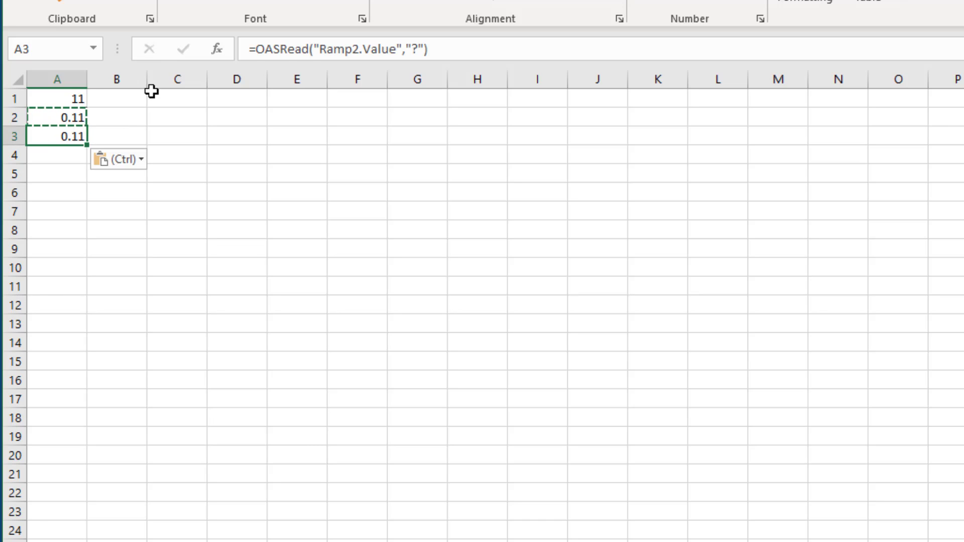
left_click(357, 48)
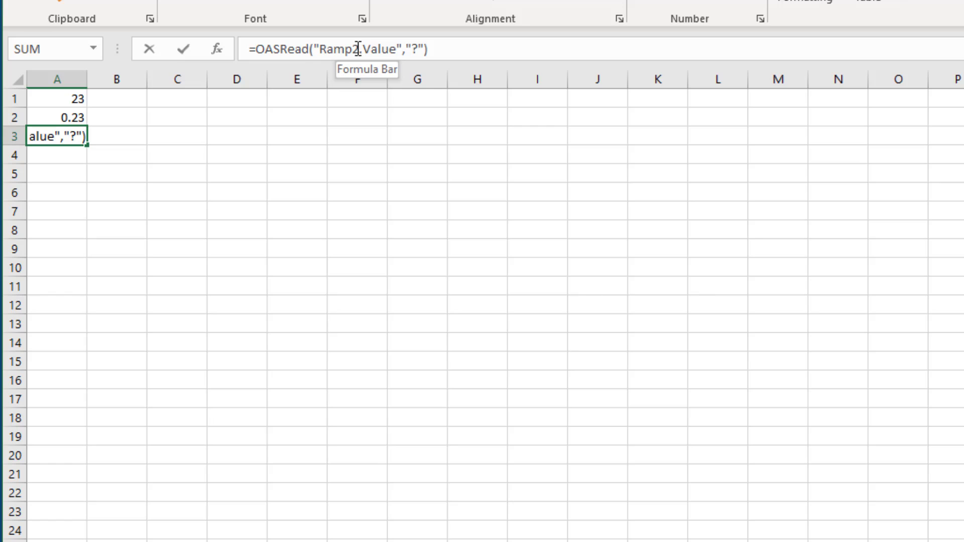
left_click(415, 161)
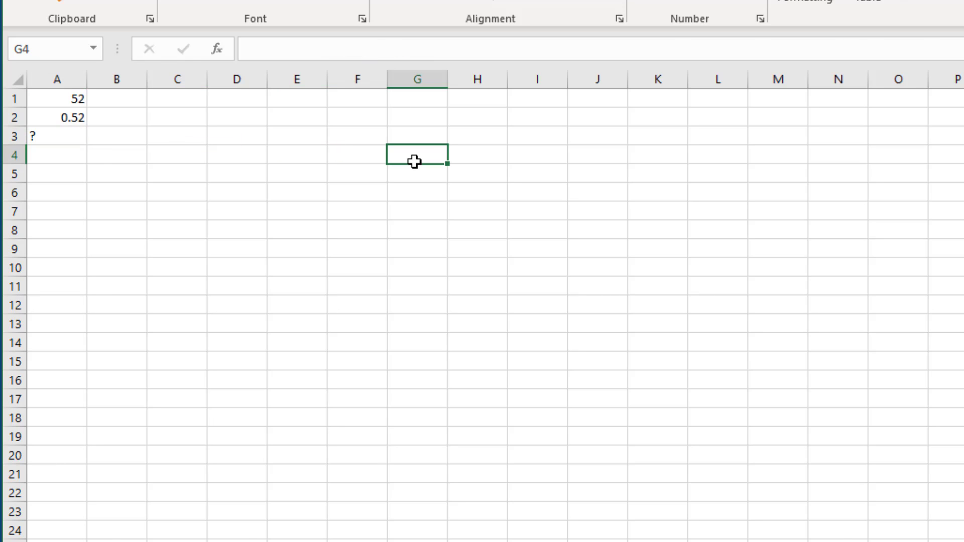
Chart cells A1:A3 as a 3-D Clustered Column chart
left_click_drag(70, 99, 65, 126)
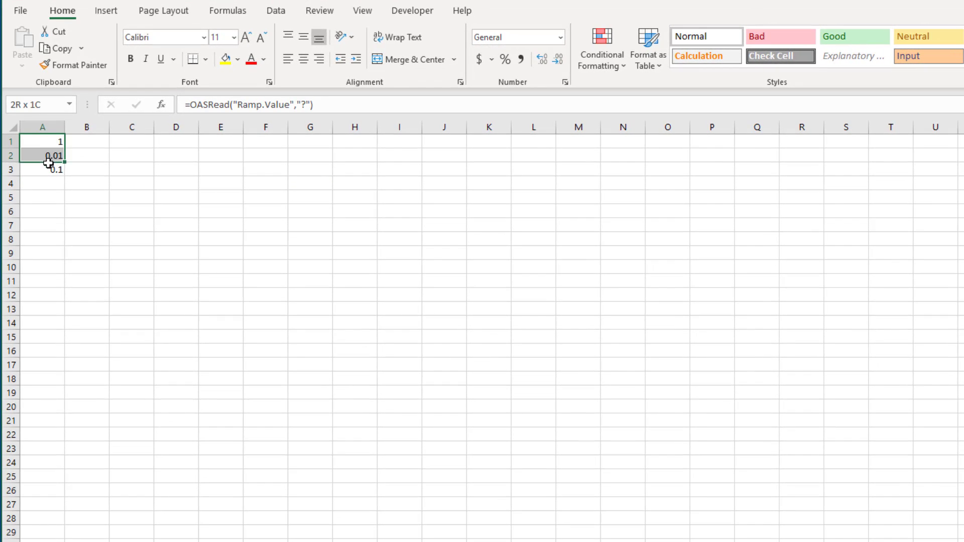
left_click_drag(48, 161, 48, 168)
left_click(107, 11)
left_click(608, 31)
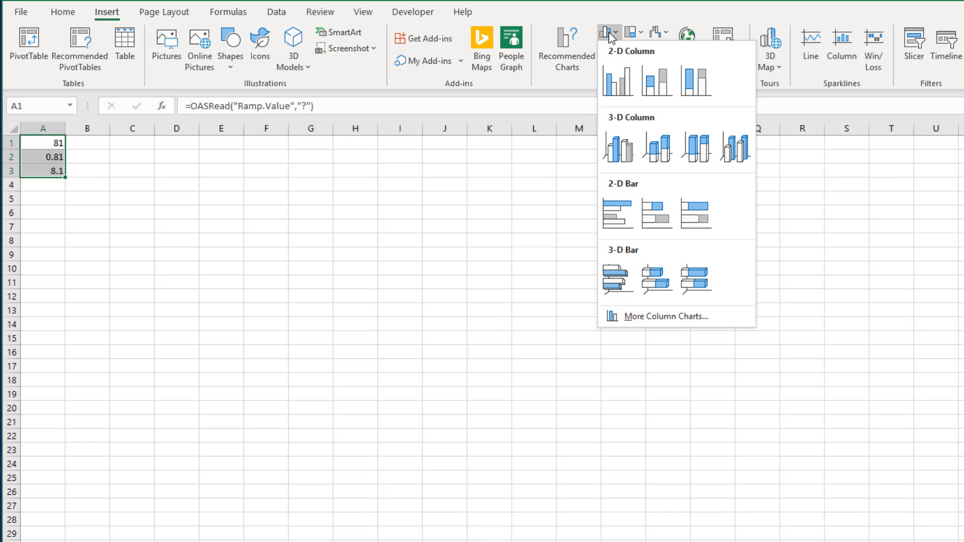
left_click(626, 147)
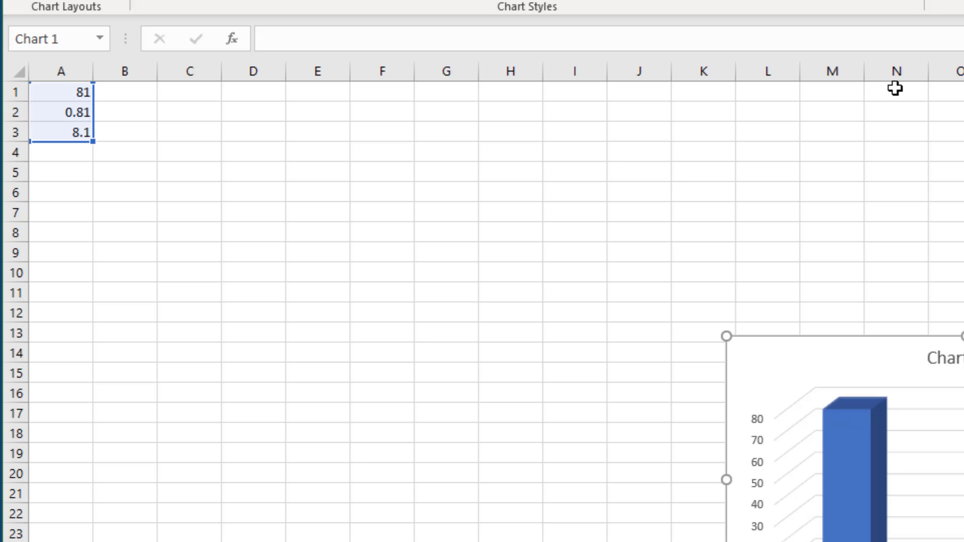
left_click(175, 133)
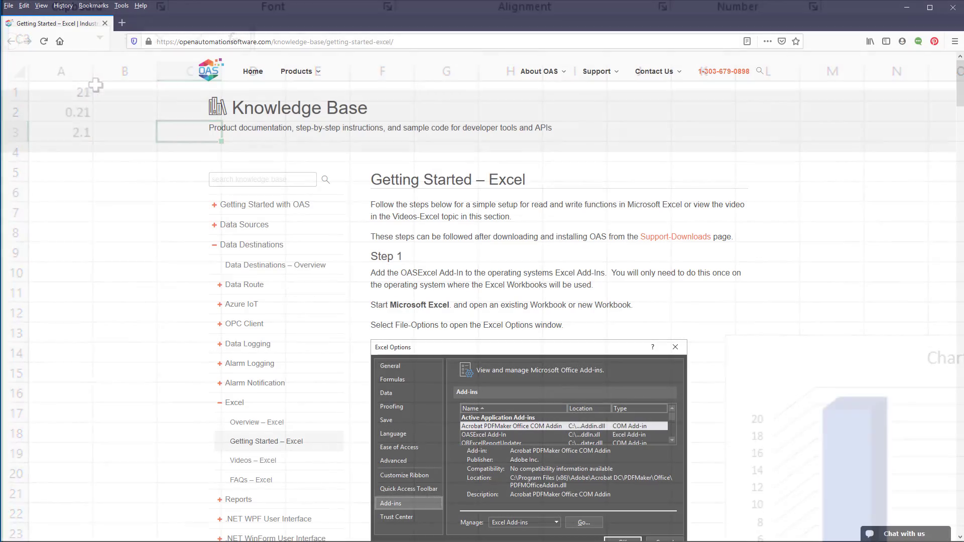
Copy the Application.RTD.ThrottleInterval=0 line from the Knowledge Base into the VBA Immediate window
scroll(424, 258, "down", 20)
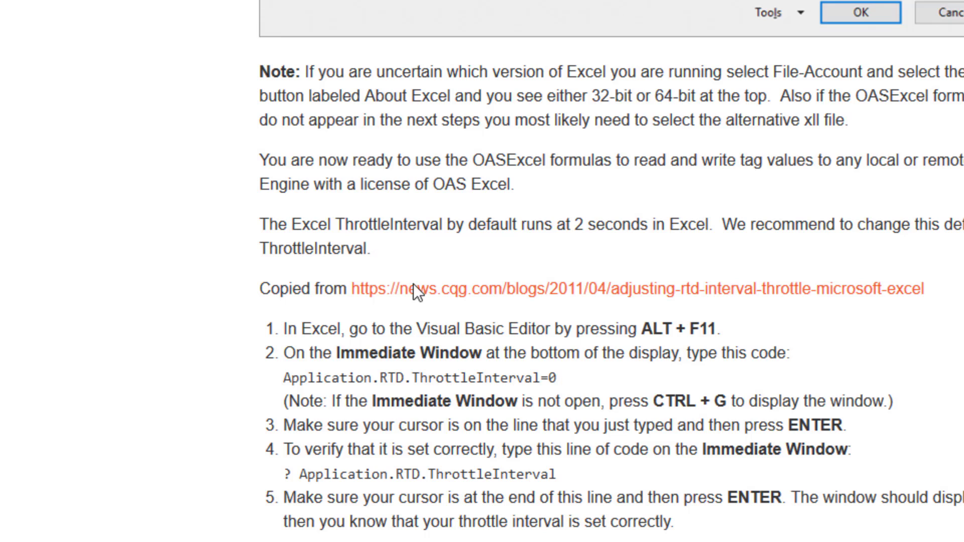
double_click(390, 220)
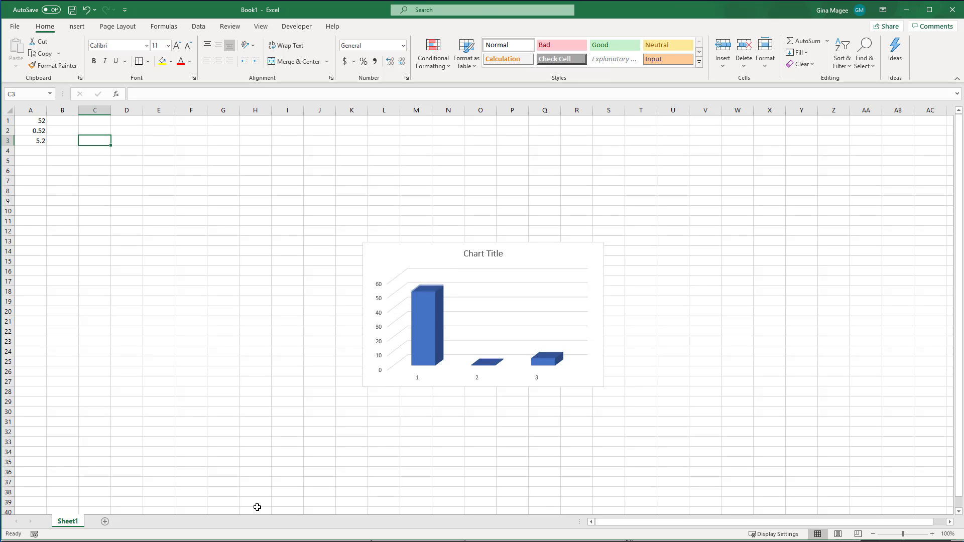
key("alt+F11")
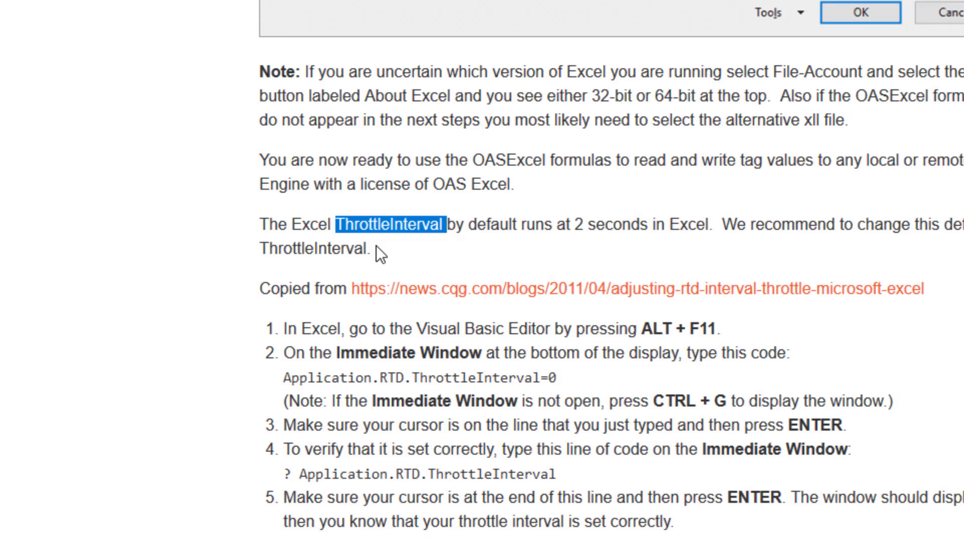
left_click_drag(284, 378, 454, 370)
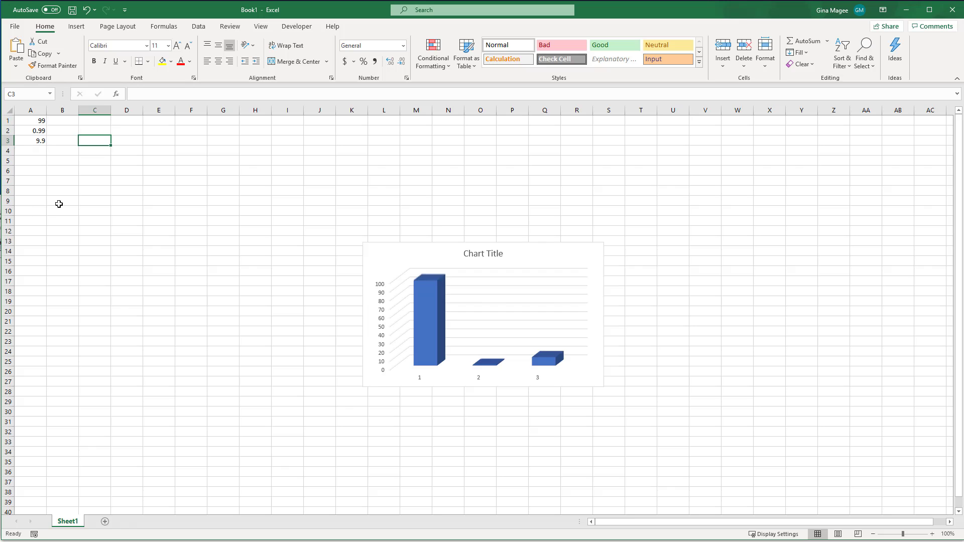
Leave the VBA editor and return to the charted worksheet
left_click(58, 203)
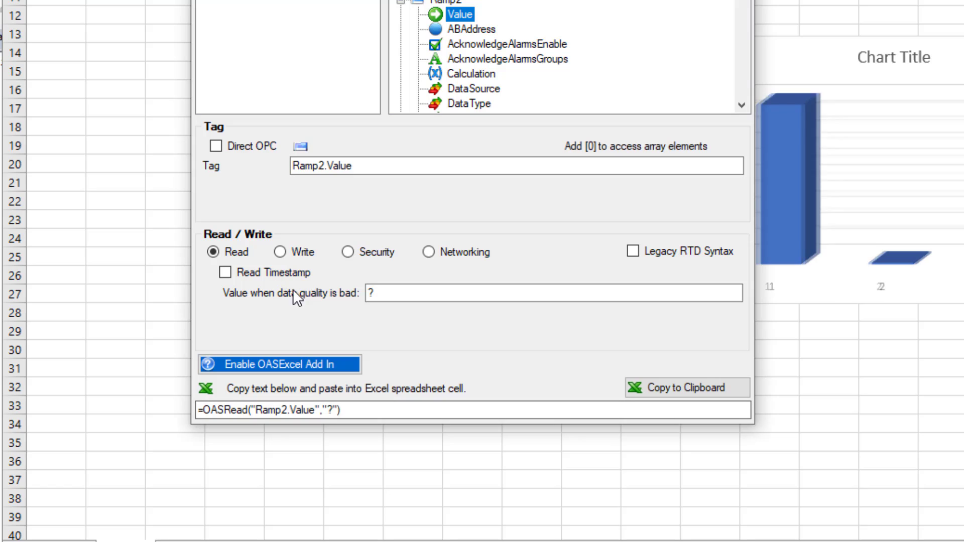
Select the ? placeholder in the 'Value when data quality is bad' field
left_click_drag(394, 298, 362, 292)
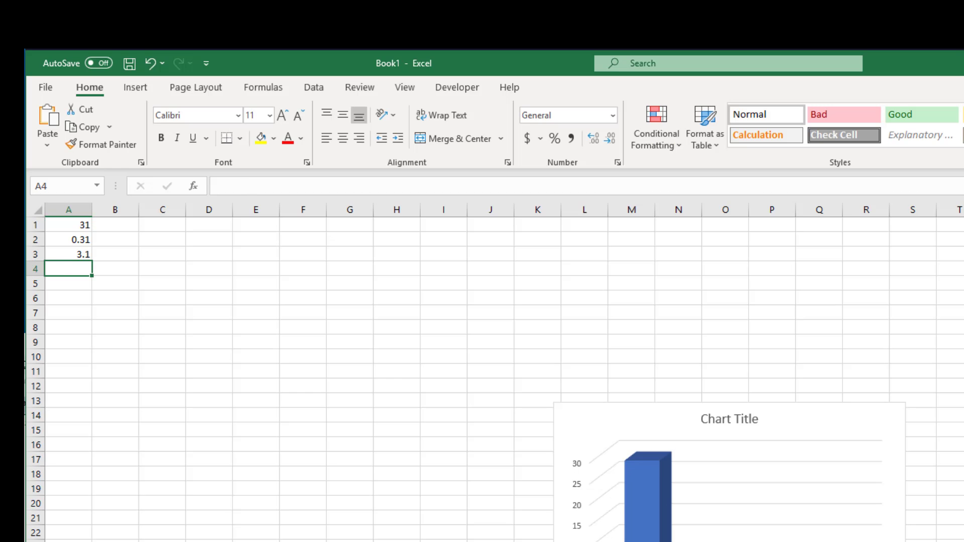
AutoSum A1:A3 into a SUM total in A4 and reselect A4
key("alt+equal")
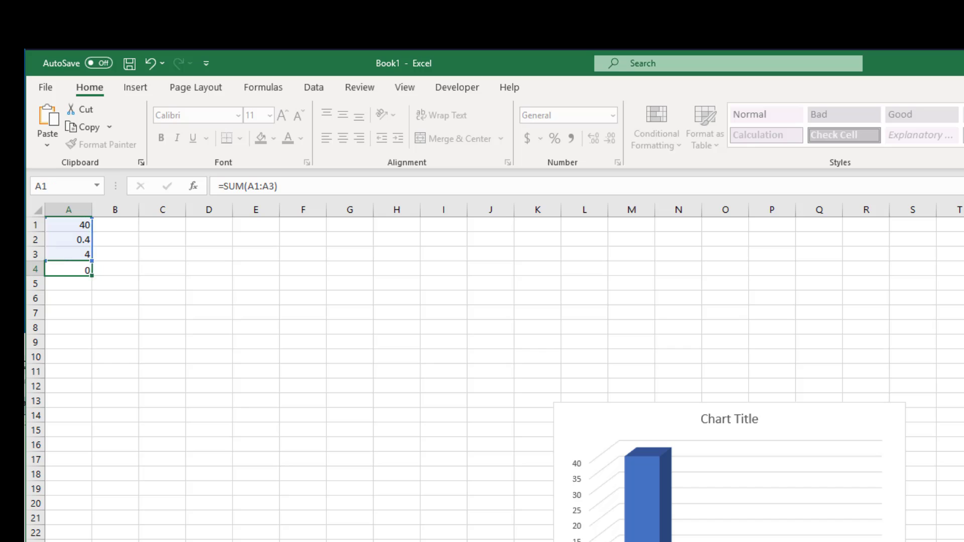
key("Return")
type("\\")
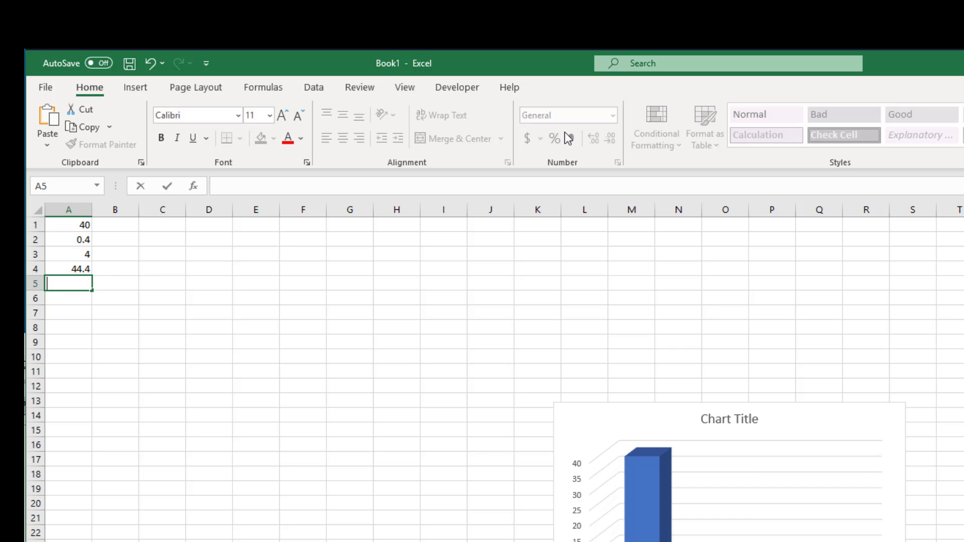
left_click(270, 312)
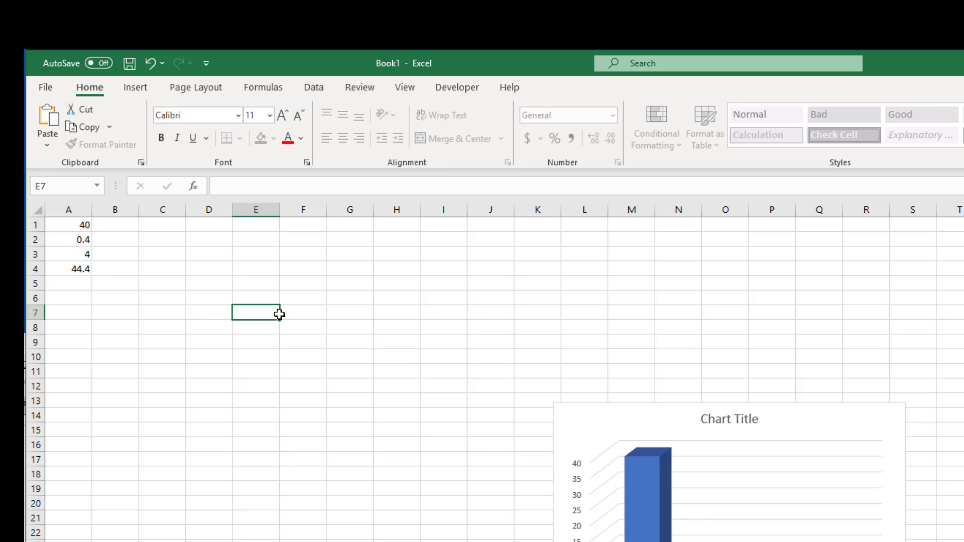
left_click(87, 272)
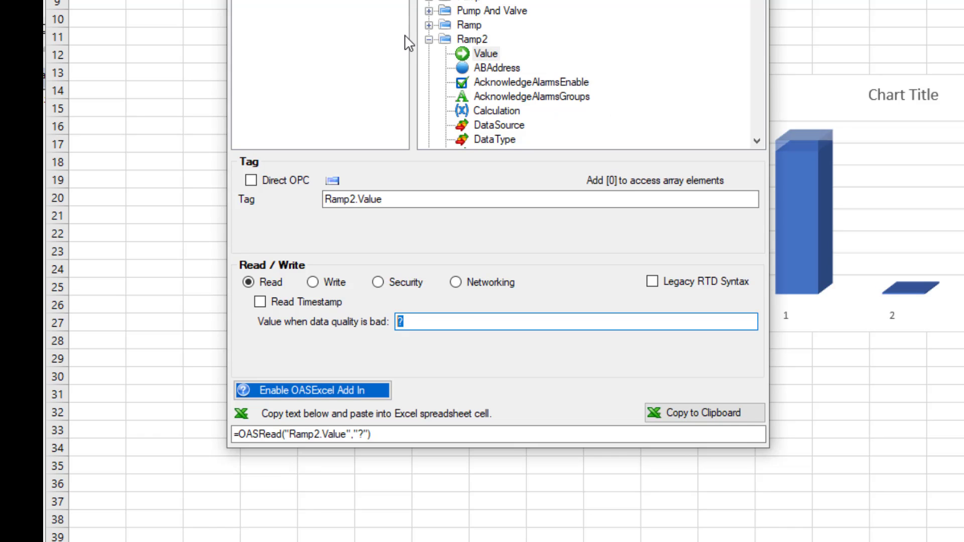
Build =OASWrite("Write Float.Value",A4,0.01,1) with source cell A4 and copy it to the clipboard
left_click(429, 39)
scroll(431, 46, "down", 5)
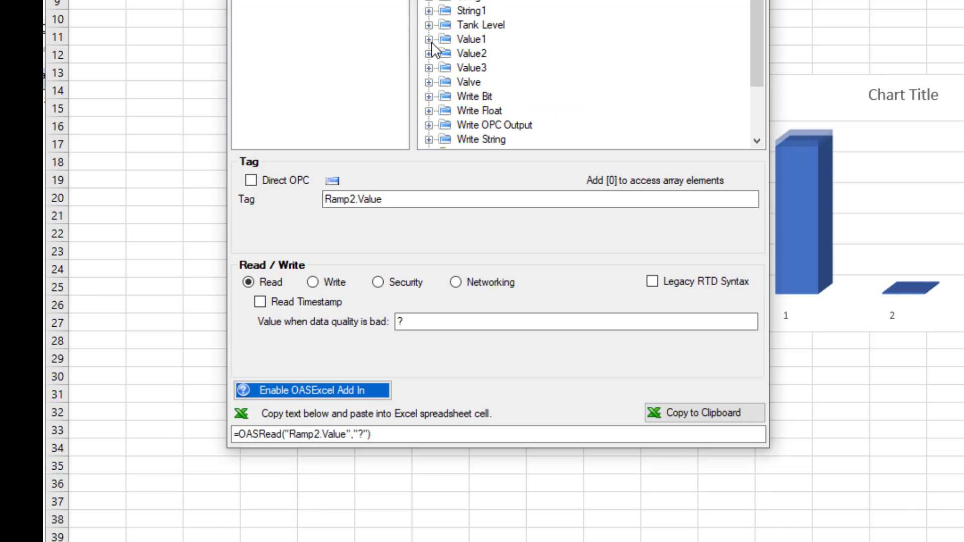
left_click(428, 111)
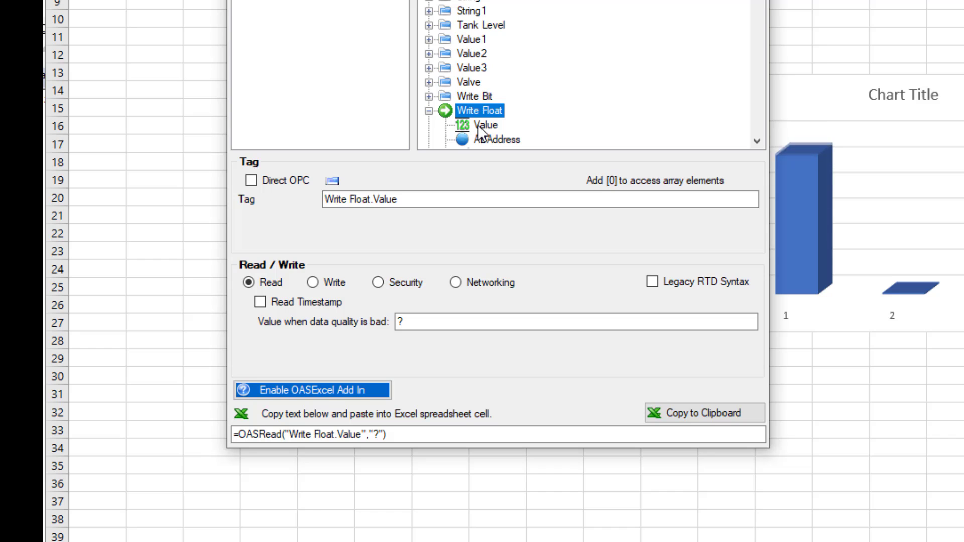
left_click(480, 128)
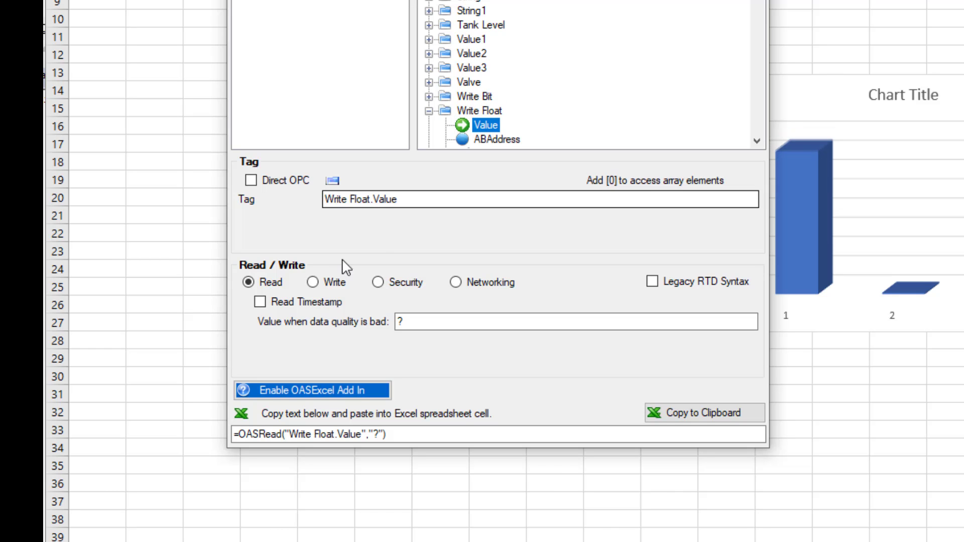
left_click(313, 283)
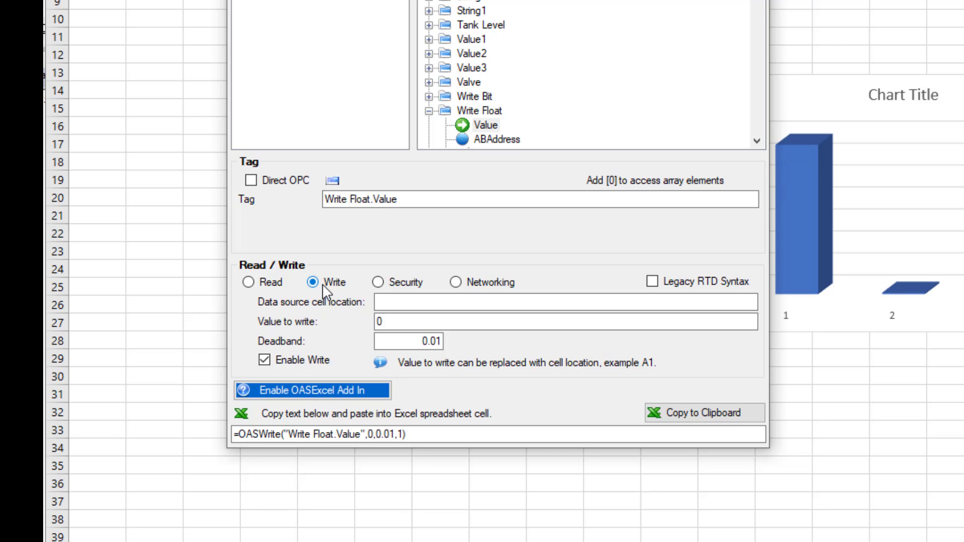
left_click(387, 302)
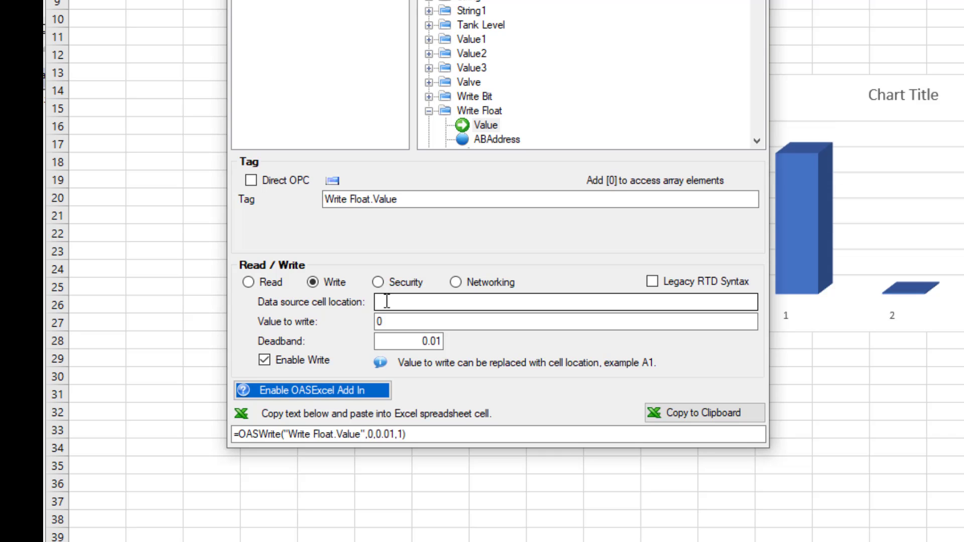
type("A")
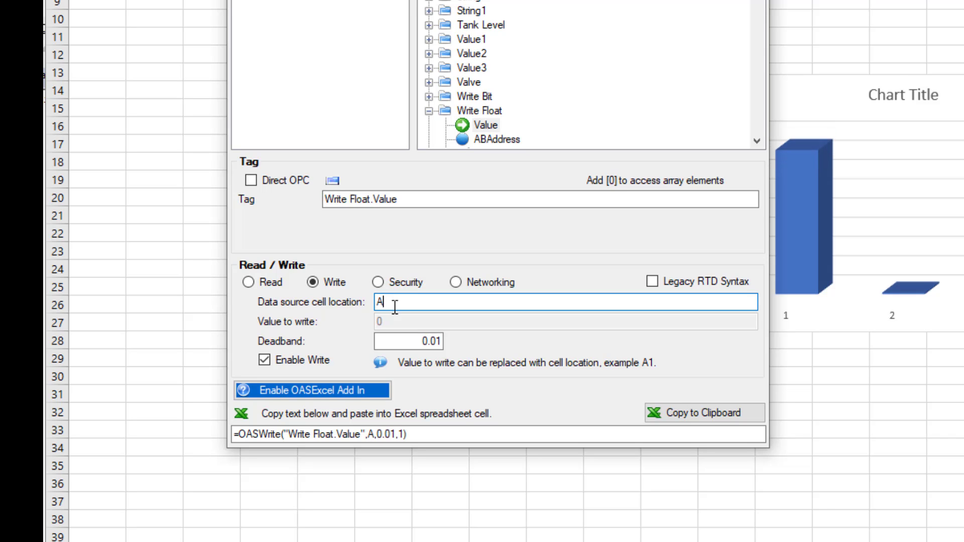
type("4")
left_click(690, 414)
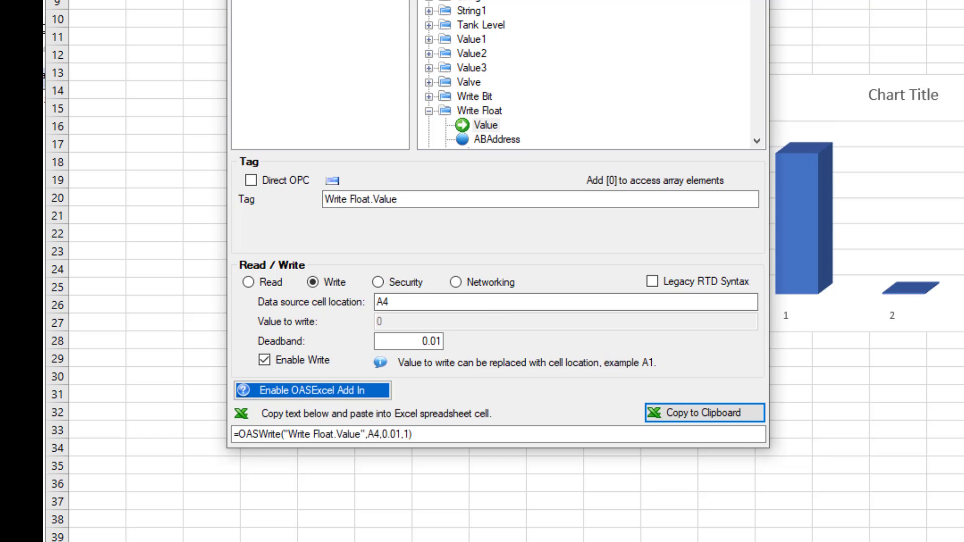
key("Escape")
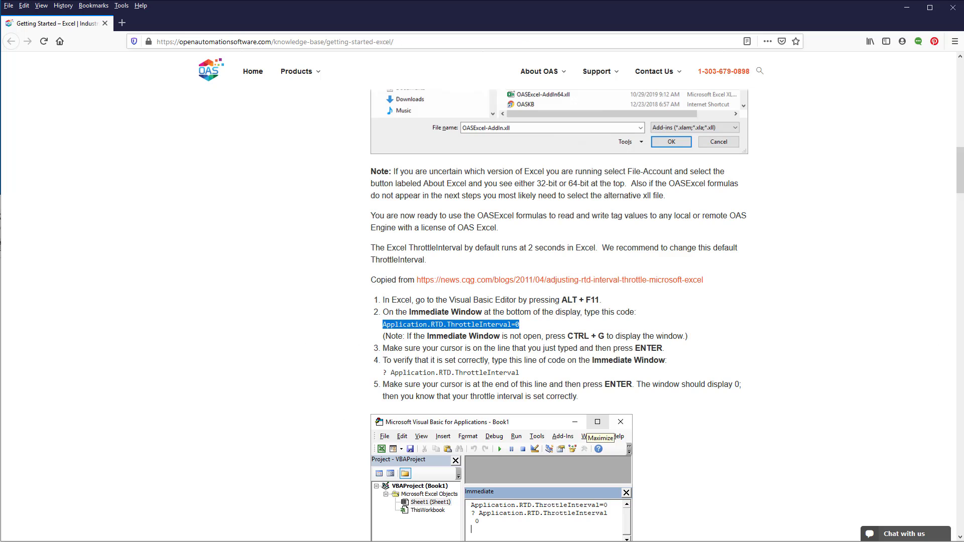
Scroll the Getting Started page down through the tag browser and OASWrite sections
scroll(479, 335, "down", 20)
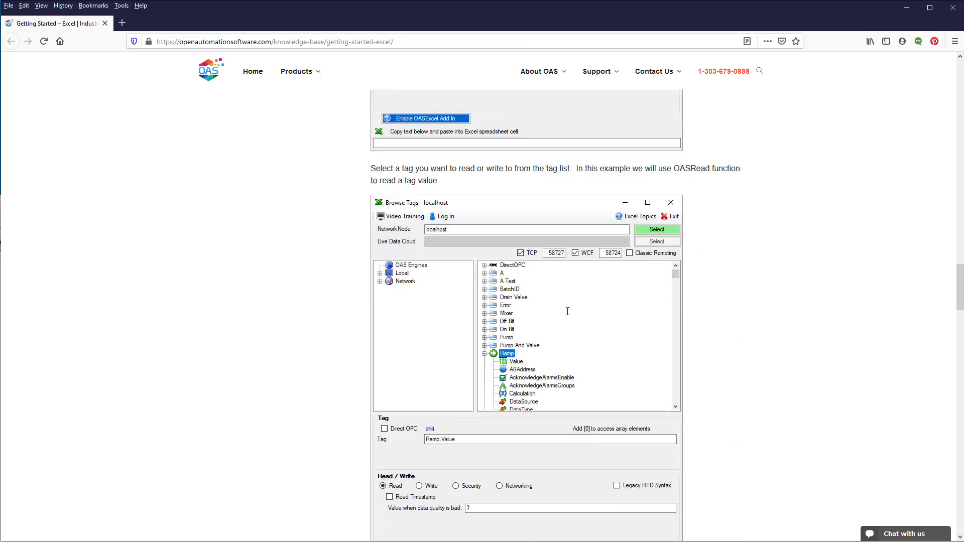
scroll(568, 311, "down", 15)
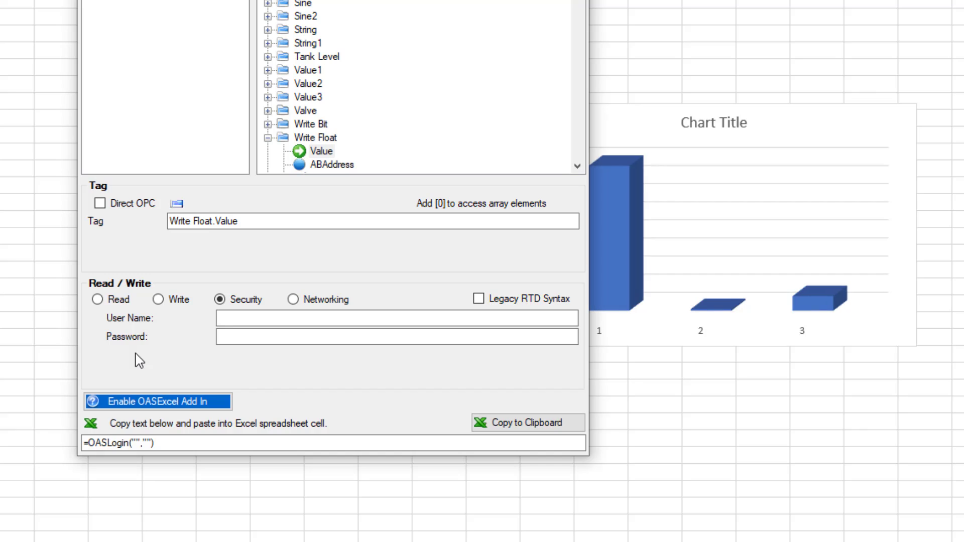
Switch from Security to Networking mode, giving =OASTCPPortNumber(58727) for TCP/WCF port 58727
left_click(261, 317)
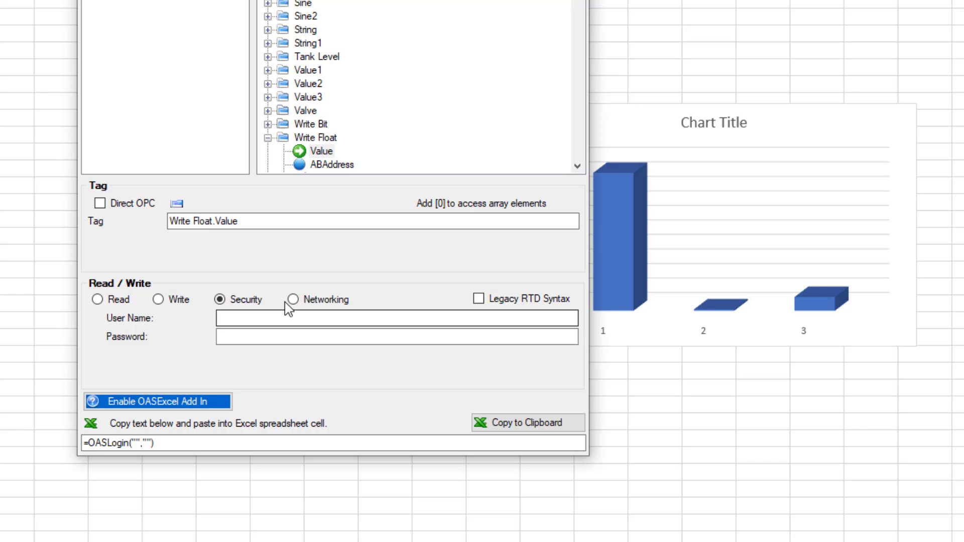
left_click(291, 301)
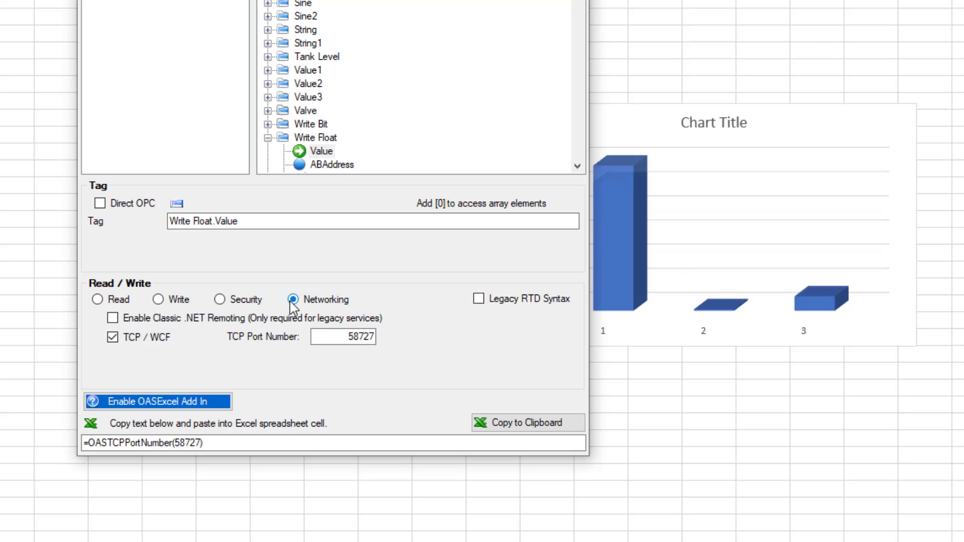
left_click(331, 336)
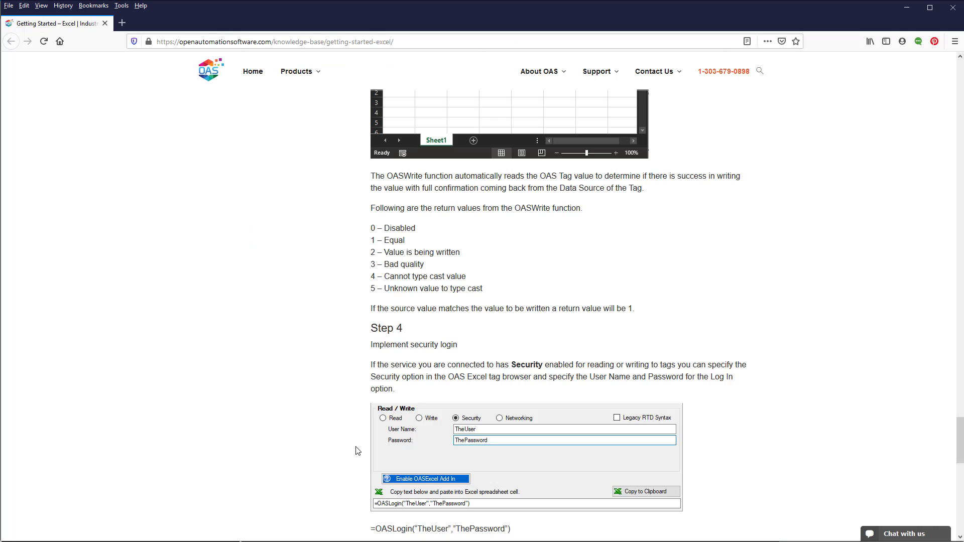
Scroll the Excel Getting Started guide down to Step 6 on running workbooks remotely
scroll(535, 285, "down", 8)
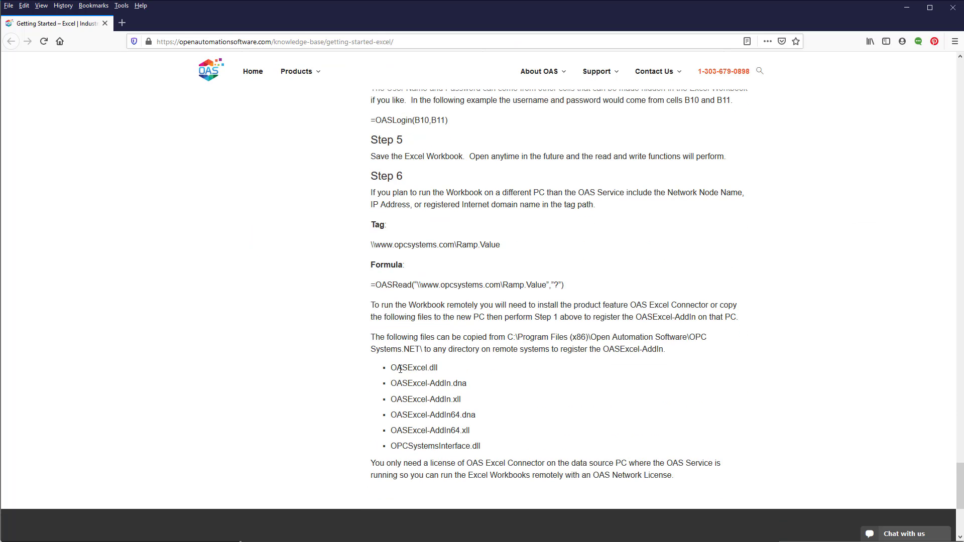